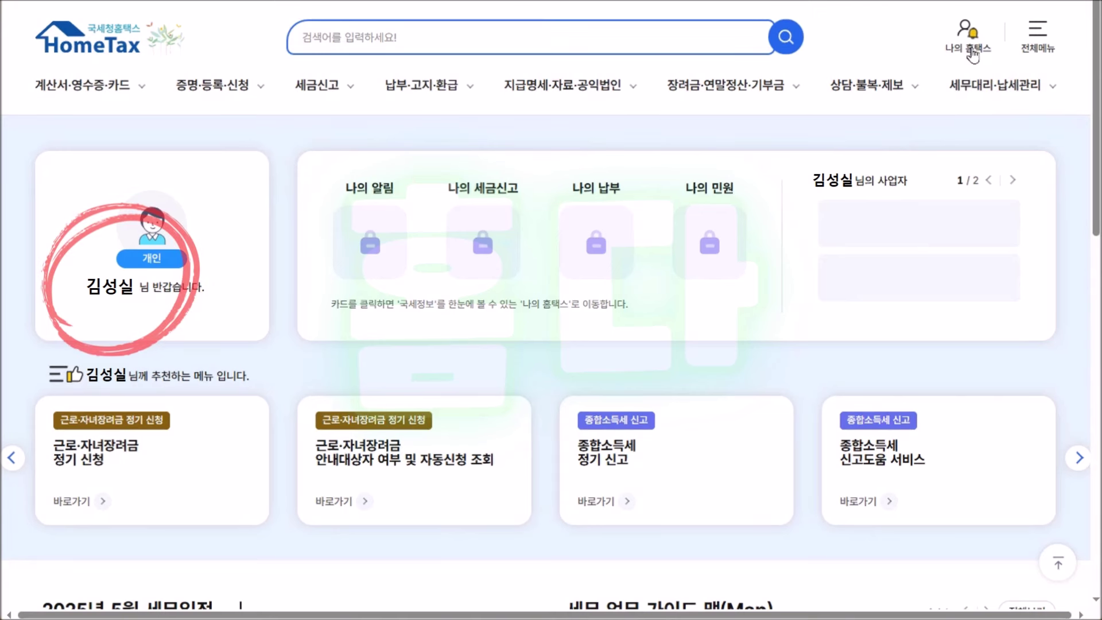
Step: Look up the financial income reported to the health insurance corporation for 2023 to 2024 in 나의 홈택스
click(971, 50)
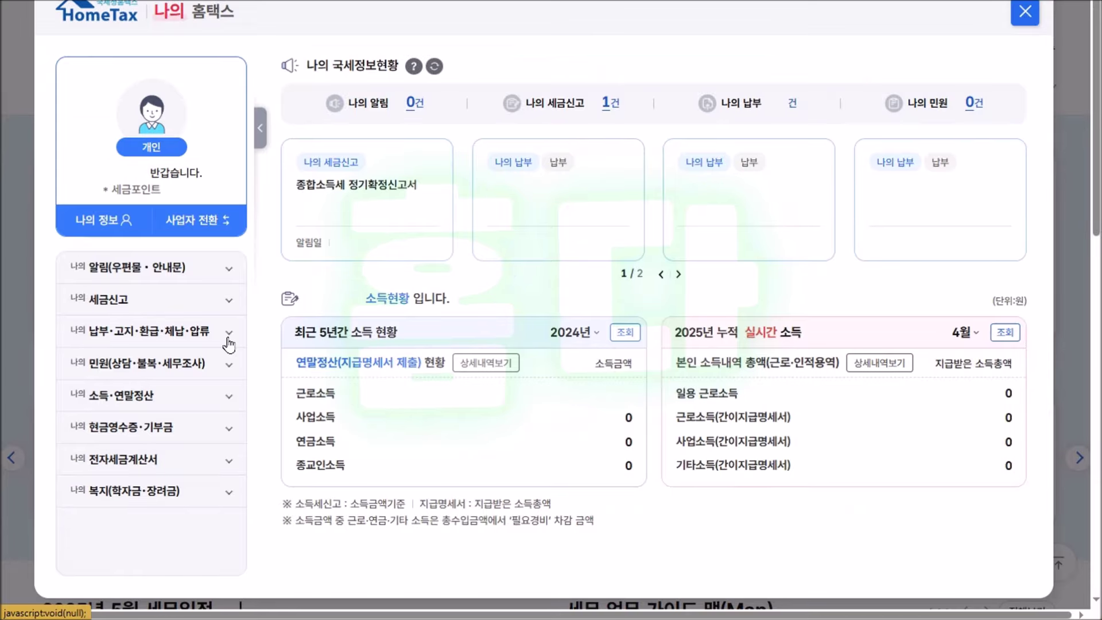
click(215, 395)
click(182, 474)
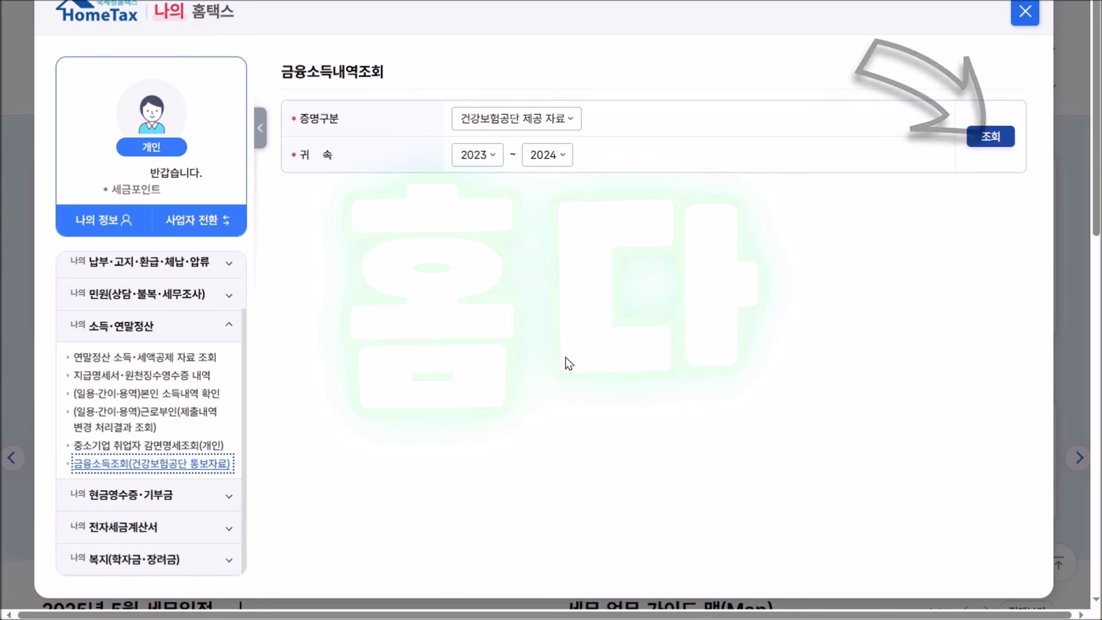
click(995, 143)
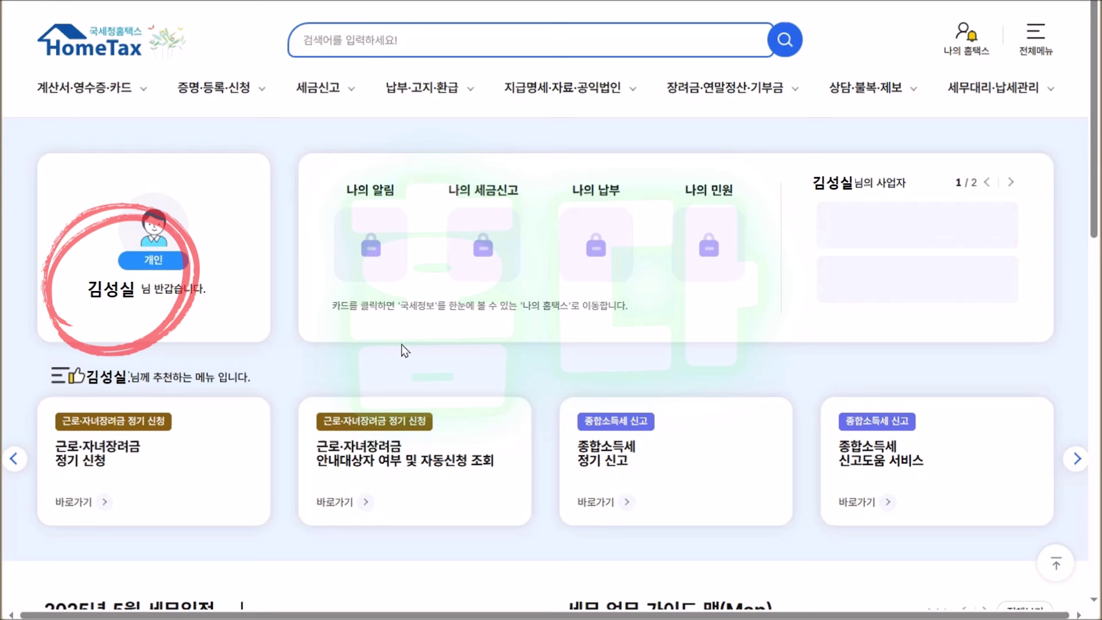
Step: Open the regular 종합소득세 filing through the 일반 신고 option
click(603, 456)
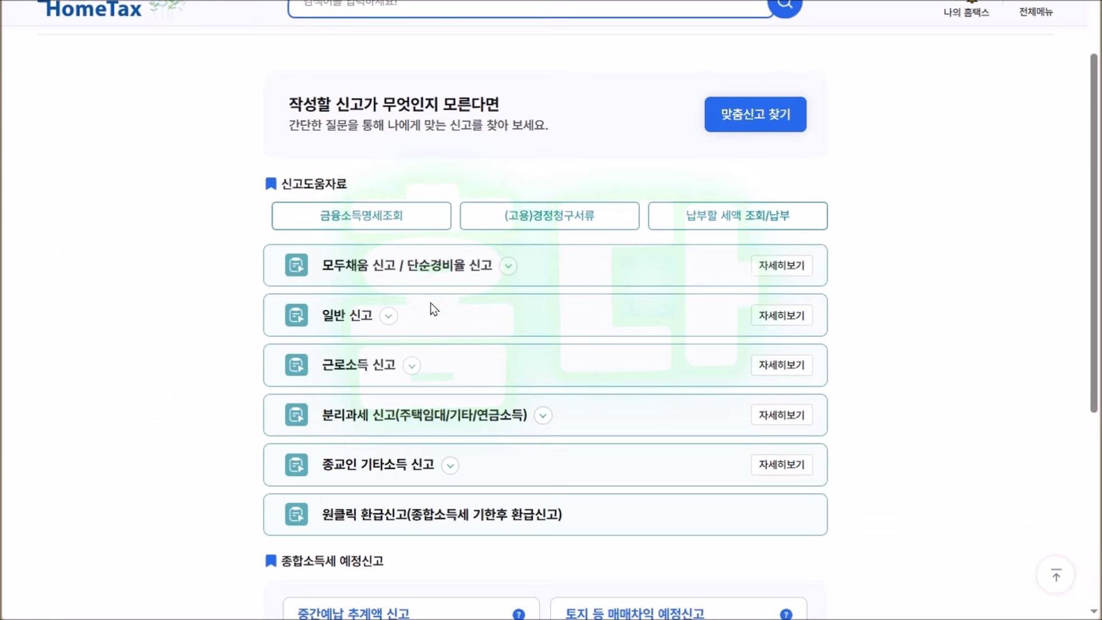
click(388, 315)
click(323, 381)
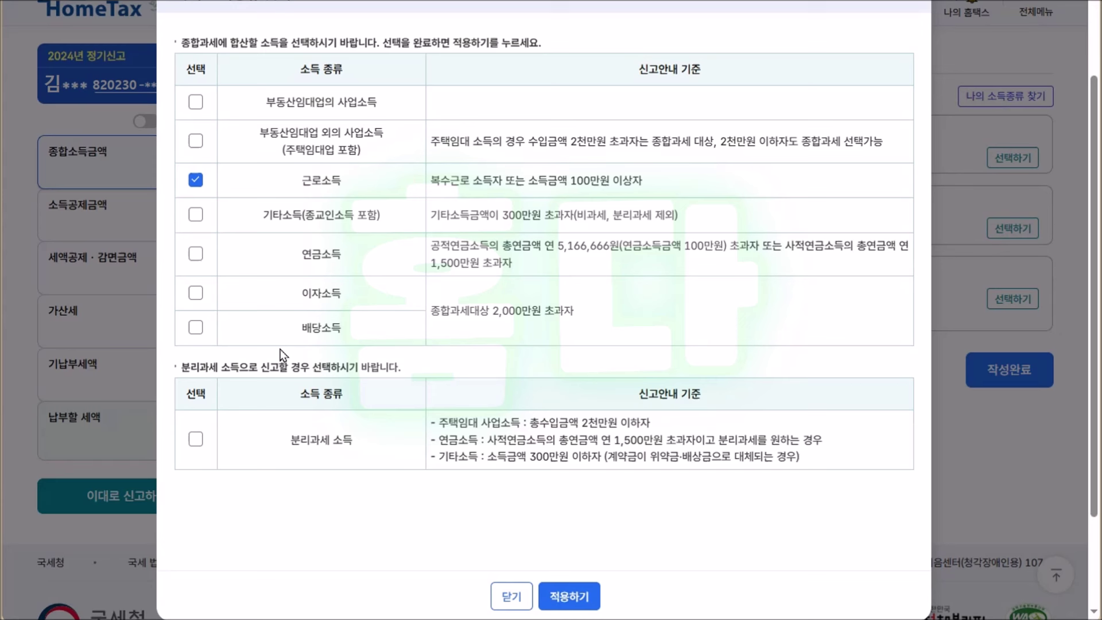
Step: Add 이자소득 and 배당소득 to the return's aggregated income types and open the financial income entry page
click(196, 292)
click(196, 327)
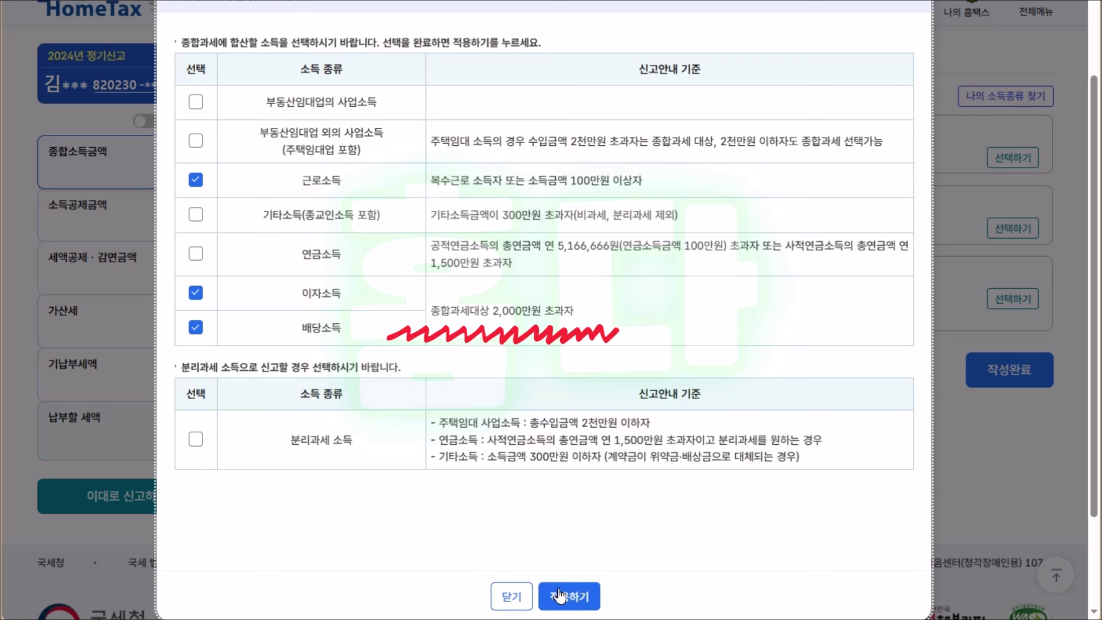
click(559, 595)
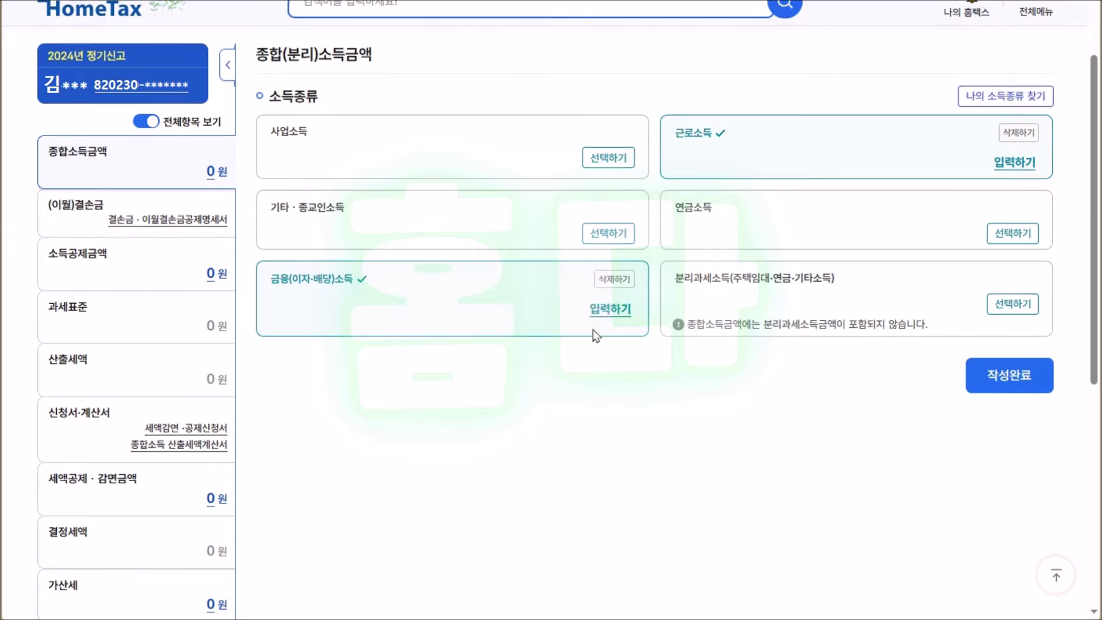
click(610, 310)
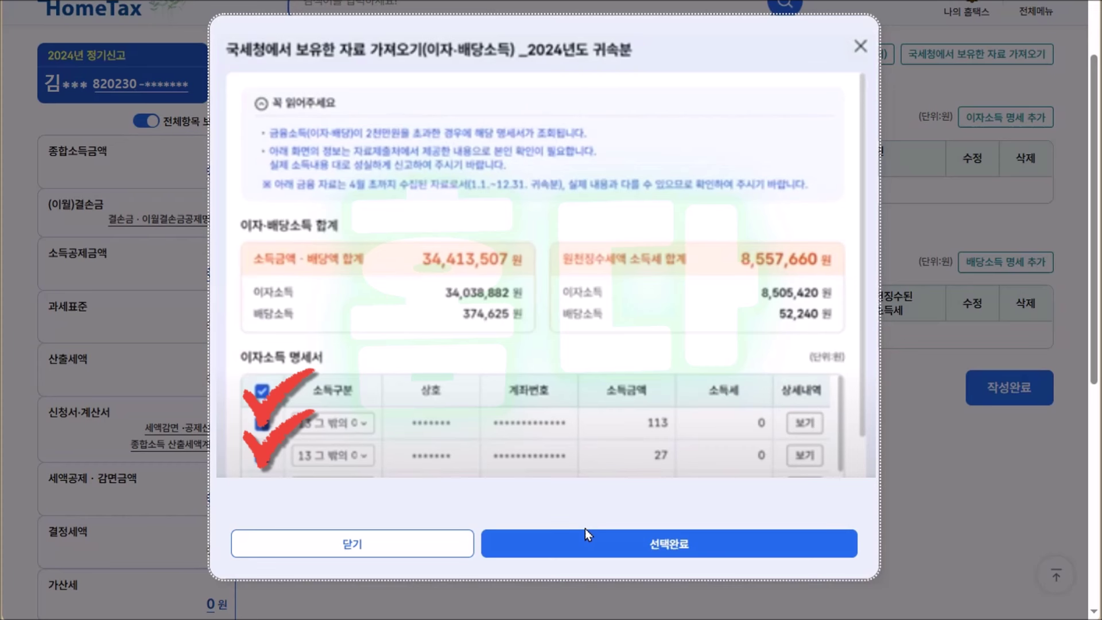
Step: Try to import the 2024 interest and dividend data held by the tax office, and close the import window
click(614, 543)
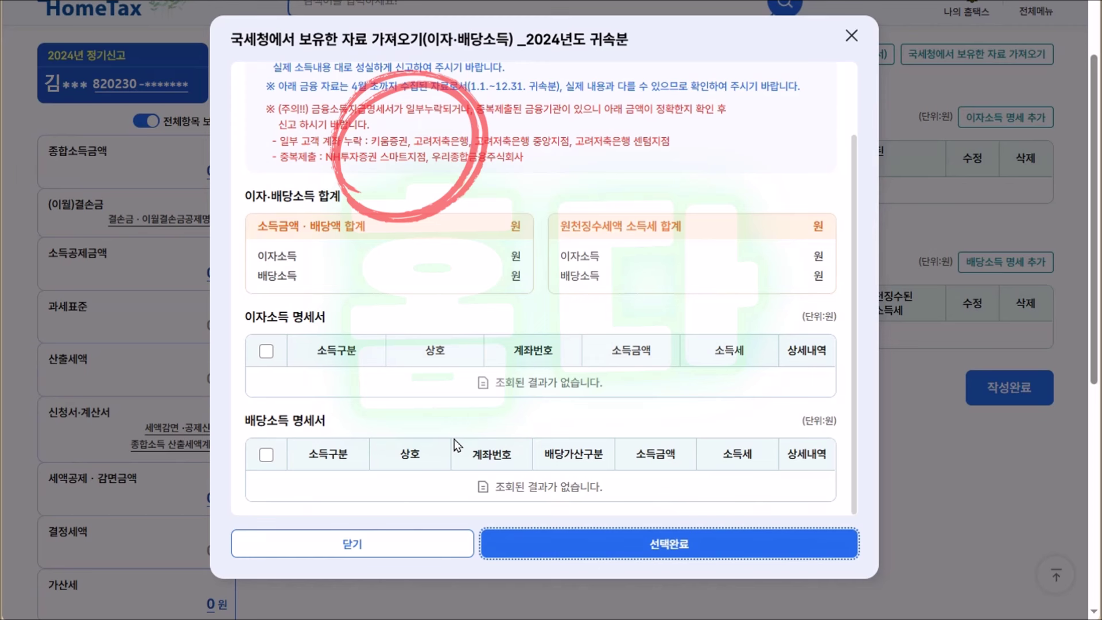
click(365, 548)
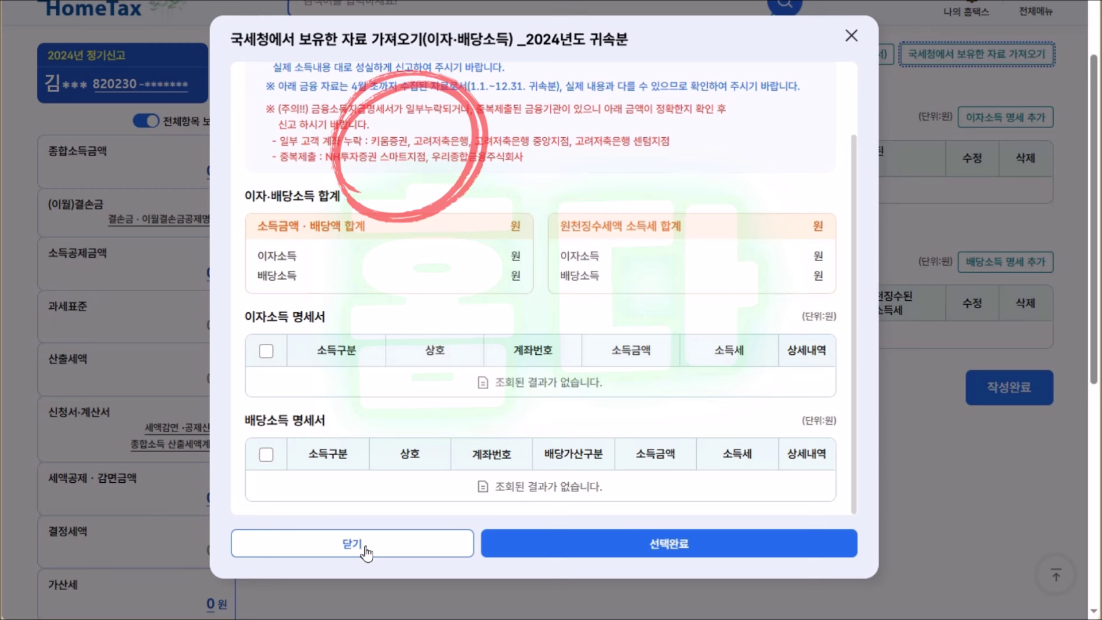
click(352, 543)
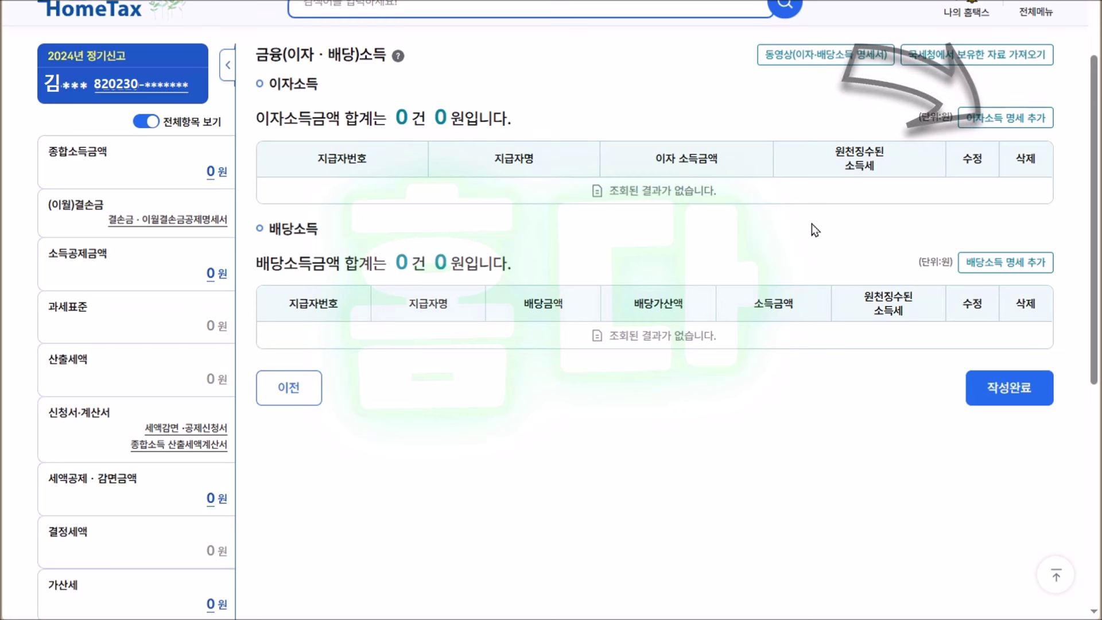
Step: Start an interest income entry with income type 13 그 밖의 이자소득 and fill in the payer's business number
click(1011, 119)
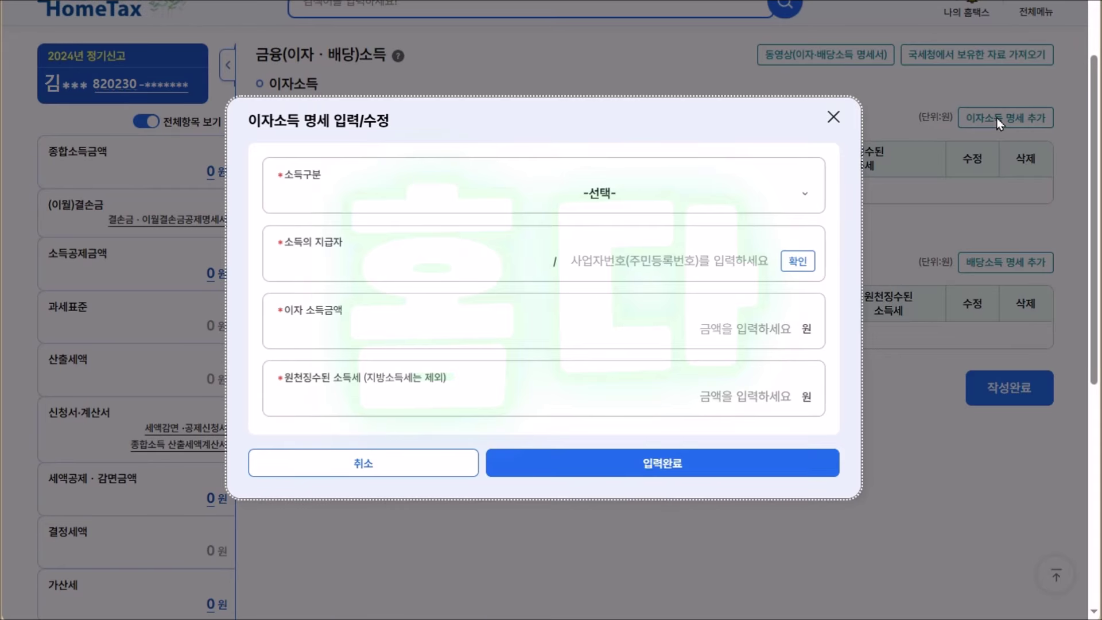
click(805, 189)
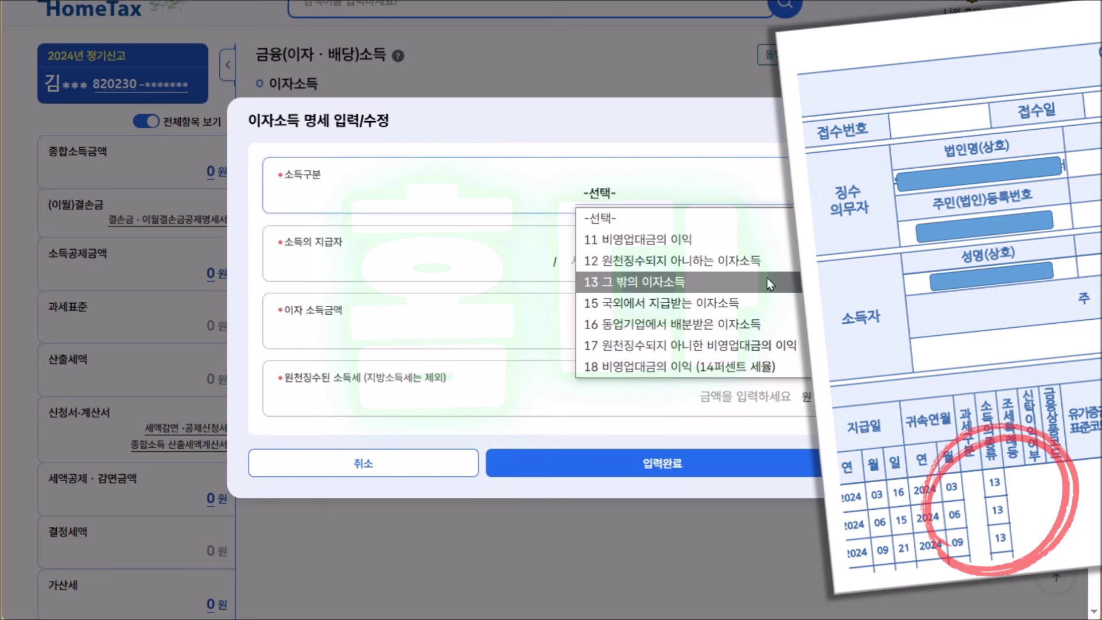
click(768, 280)
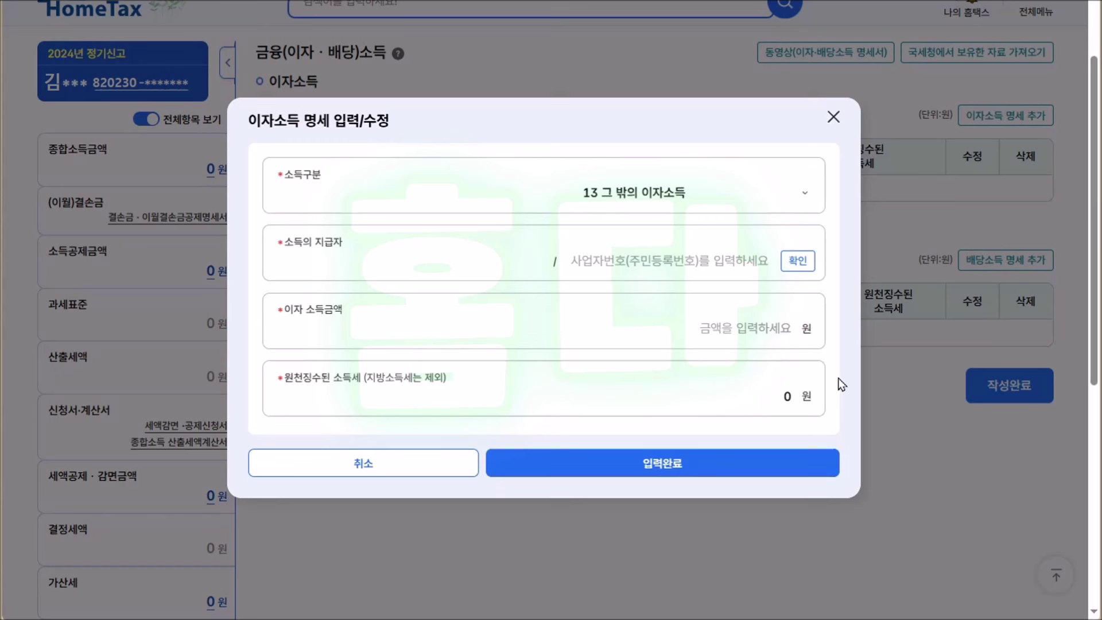
click(752, 263)
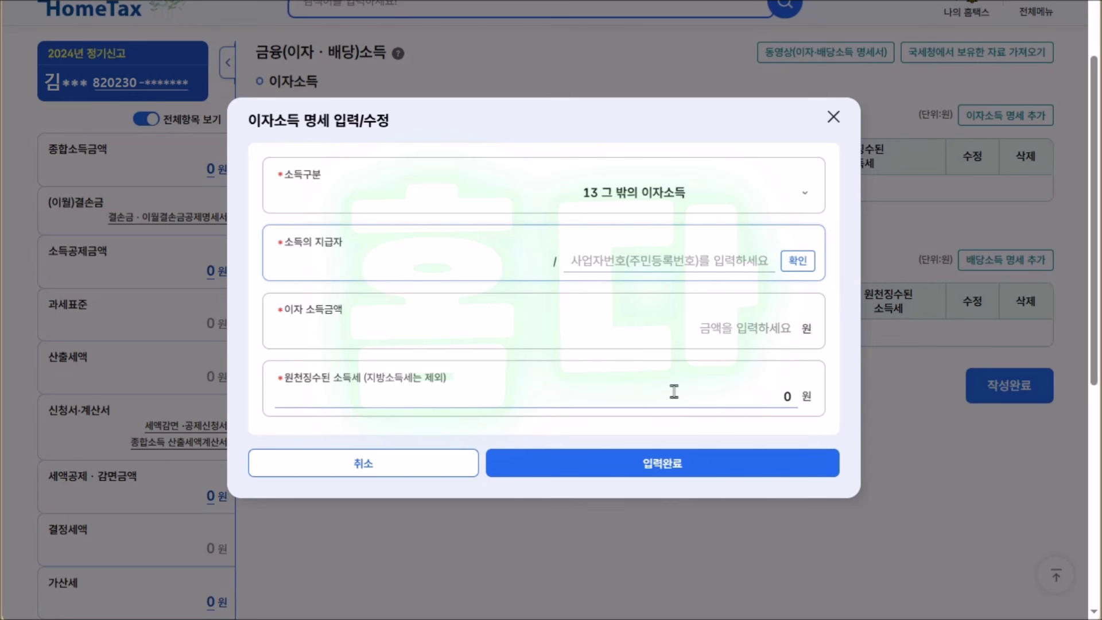
text(777-88-999**)
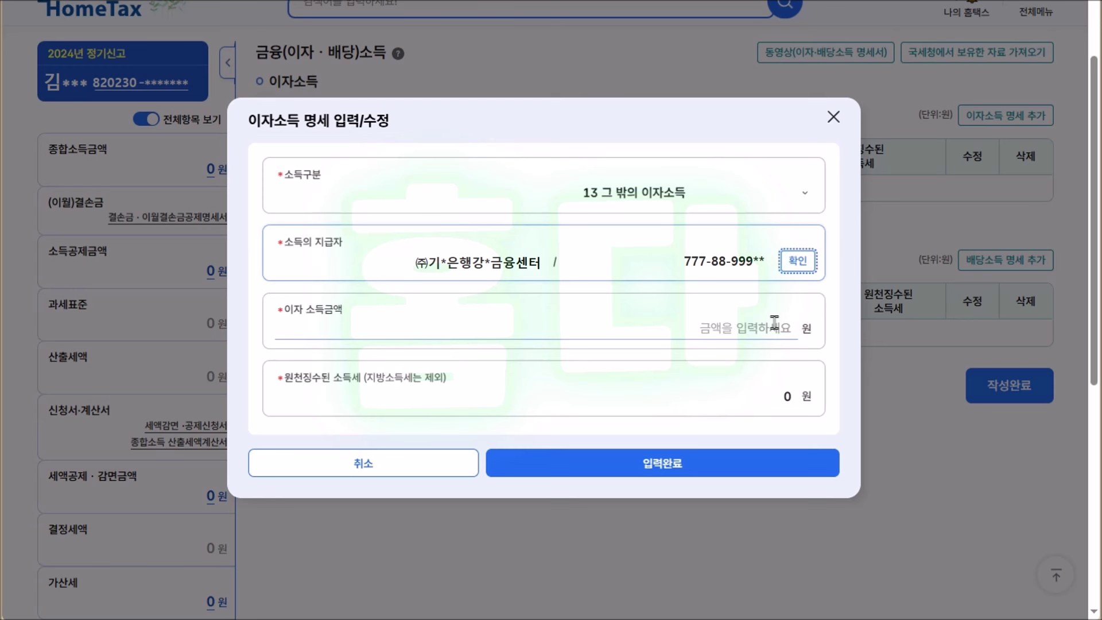
Step: Set the interest income to 10,000,000 won and the withheld income tax to 1,400,000 won, and save the entry
click(774, 324)
text(10000000)
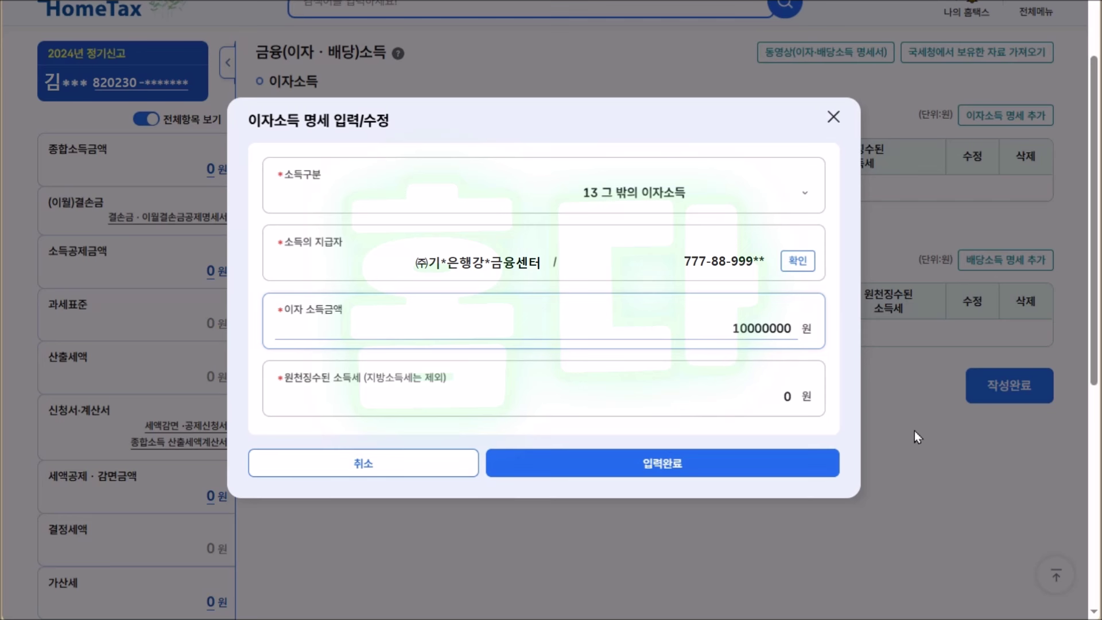
key(Tab)
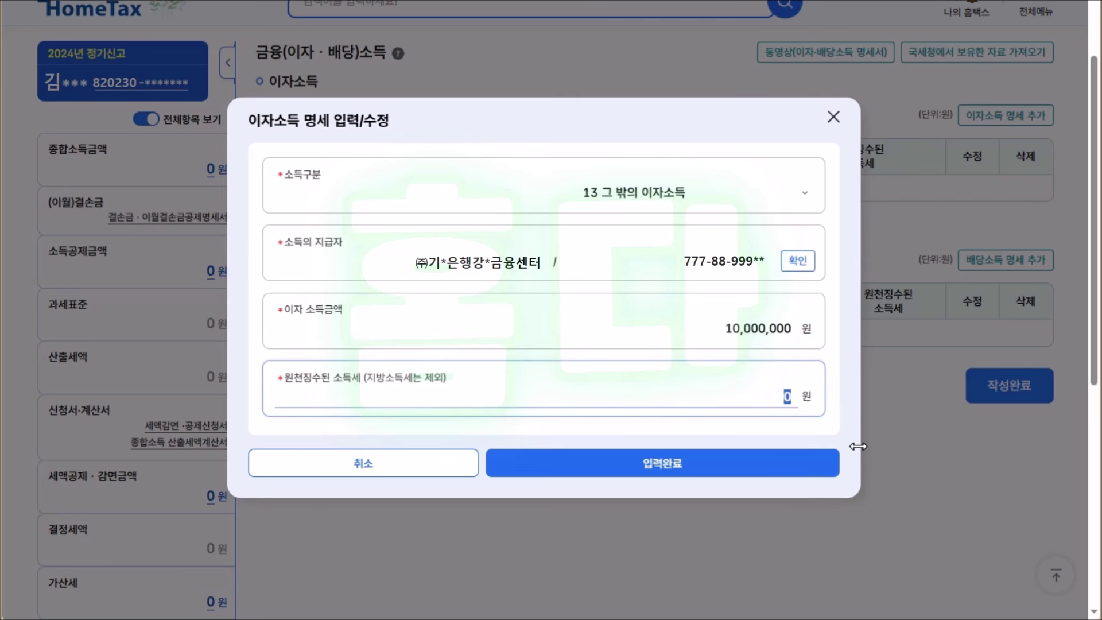
text(1400000)
click(848, 428)
click(804, 468)
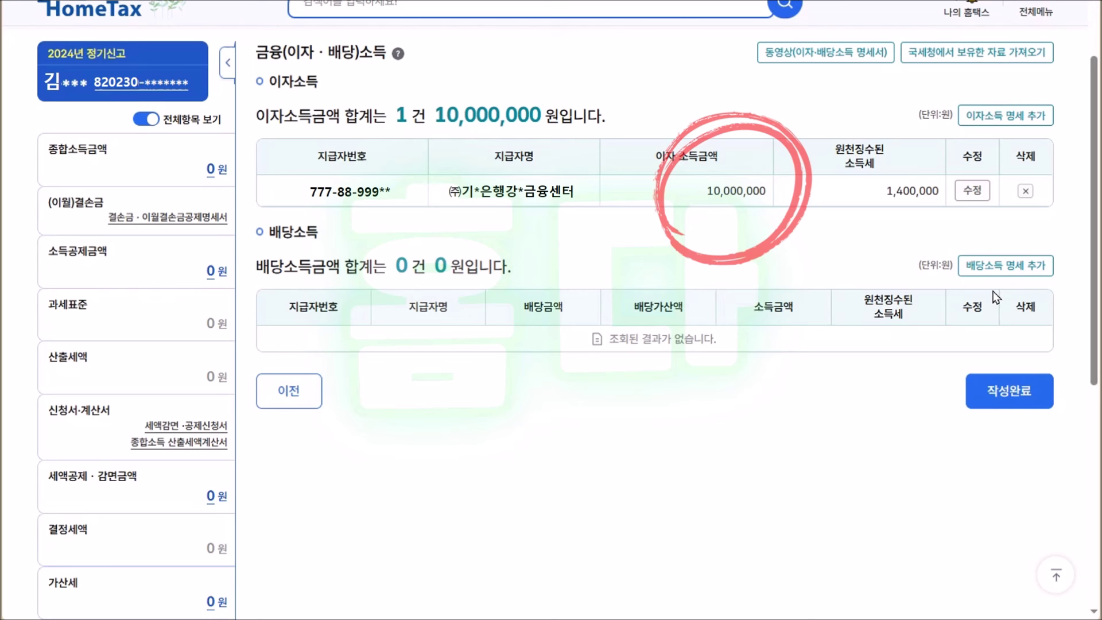
Step: Start a dividend entry with income type 21 배당가산 (Gross-Up) 하는 배당소득 and verify the payer's business number
click(1003, 267)
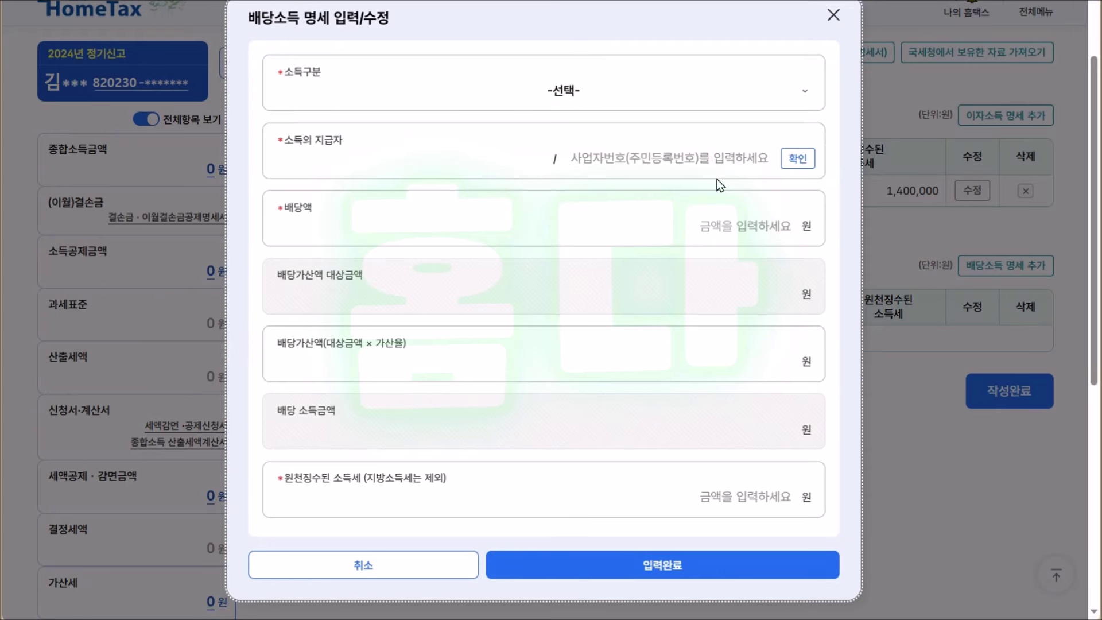
click(752, 99)
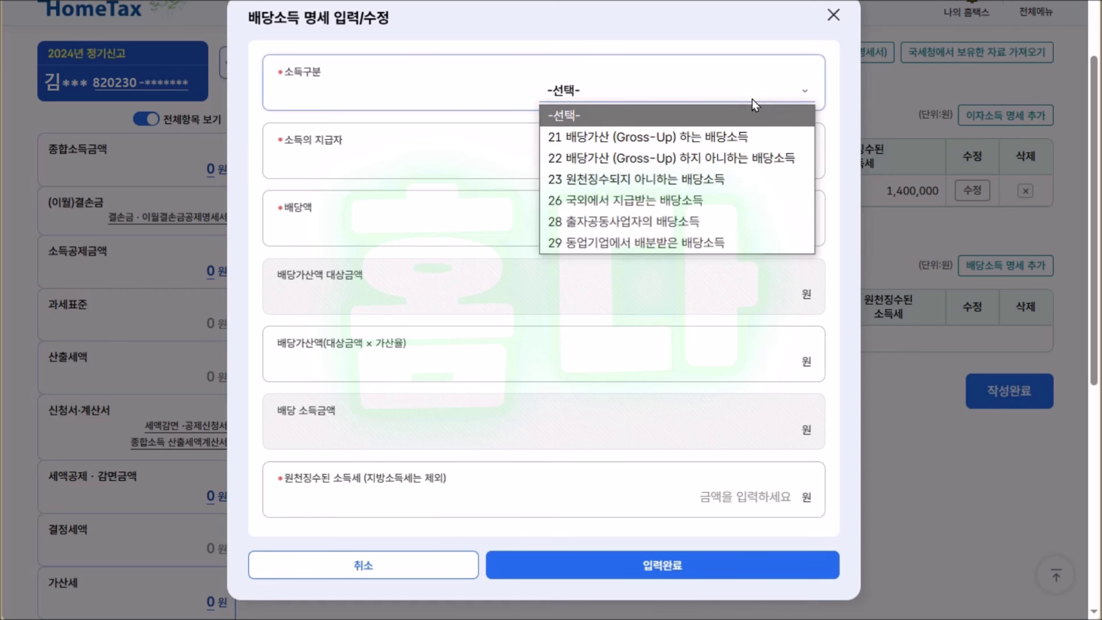
click(777, 139)
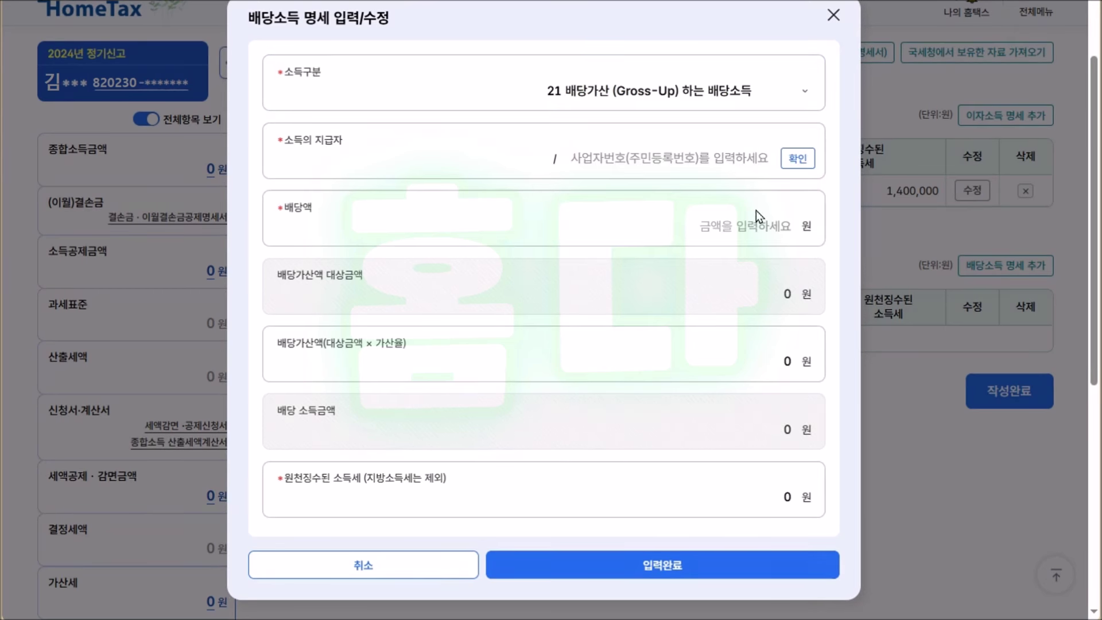
click(759, 158)
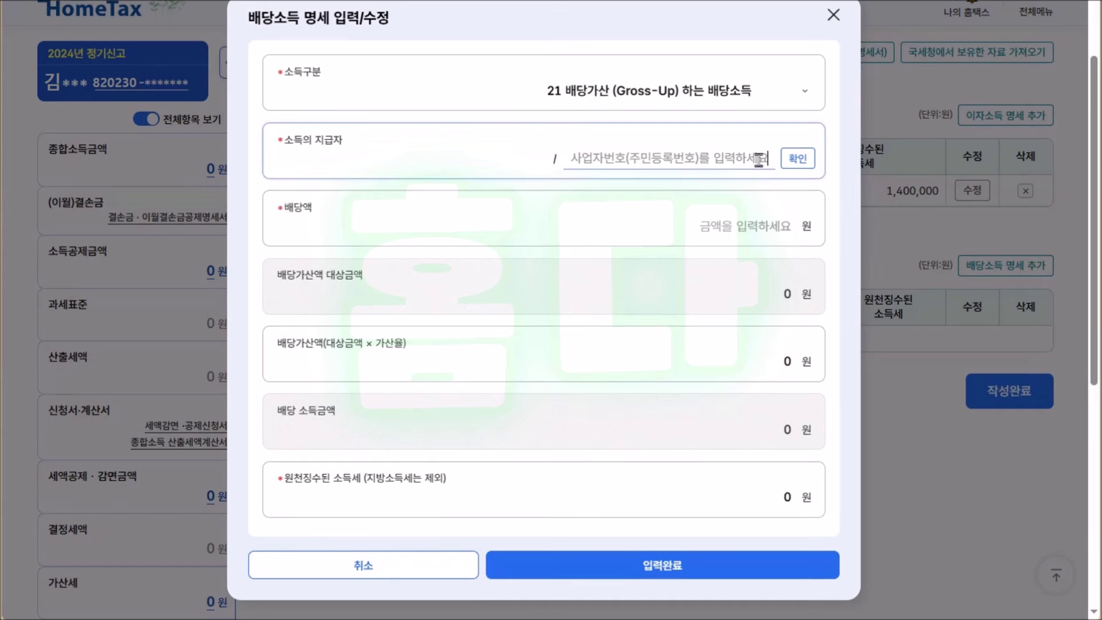
text(1)
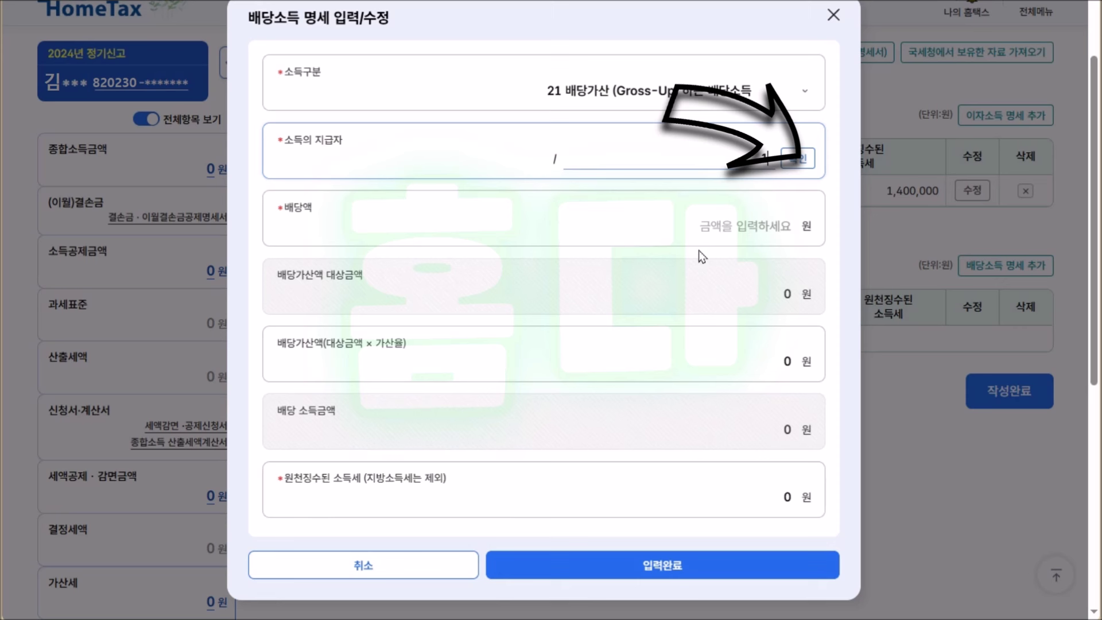
click(797, 159)
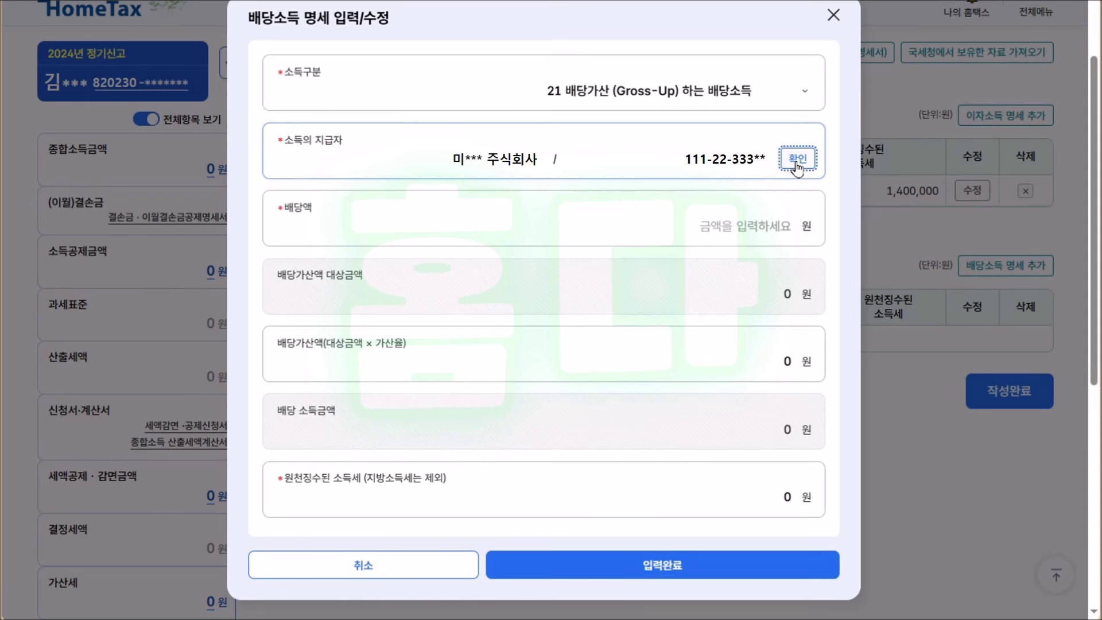
Step: Set the gross-up dividend to 10,000,000 won with 1,400,000 won of withheld income tax, and save the entry
key(Tab)
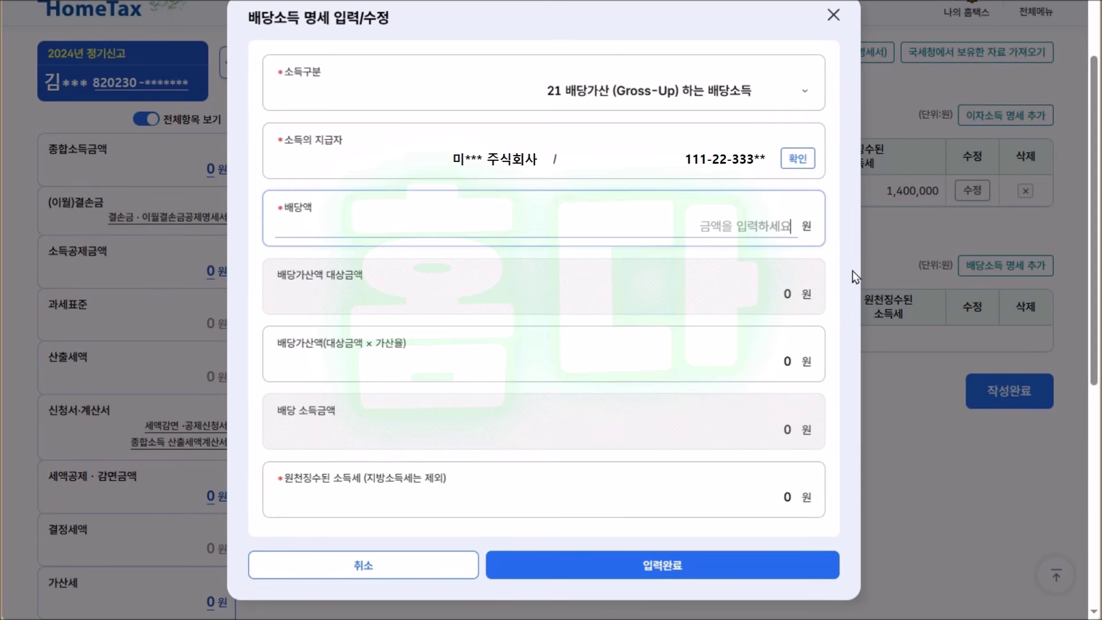
text(1000000)
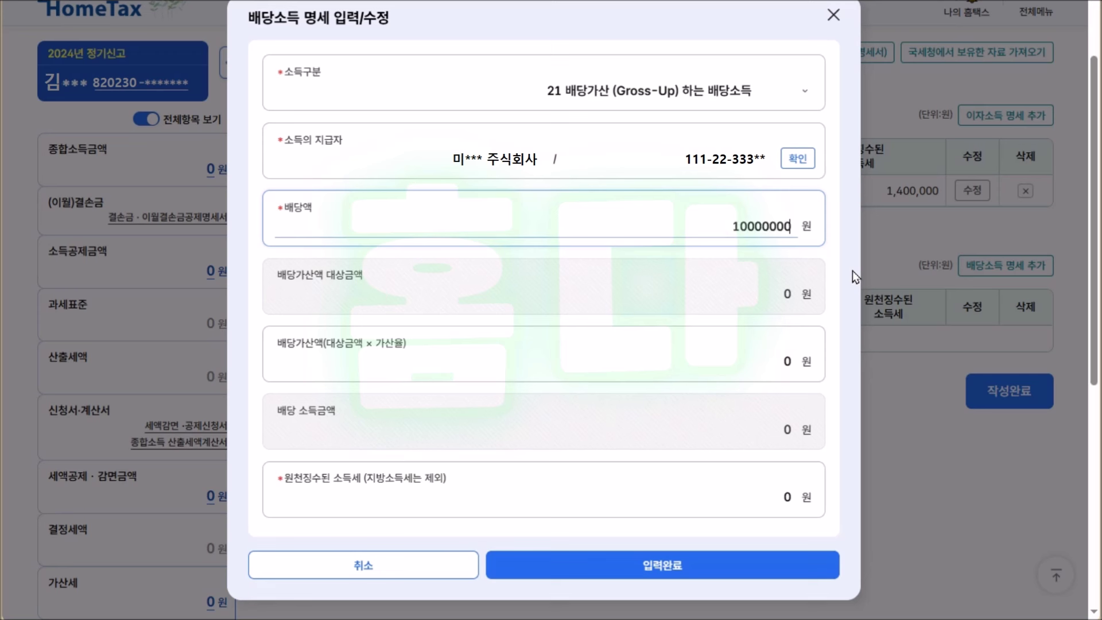
click(852, 270)
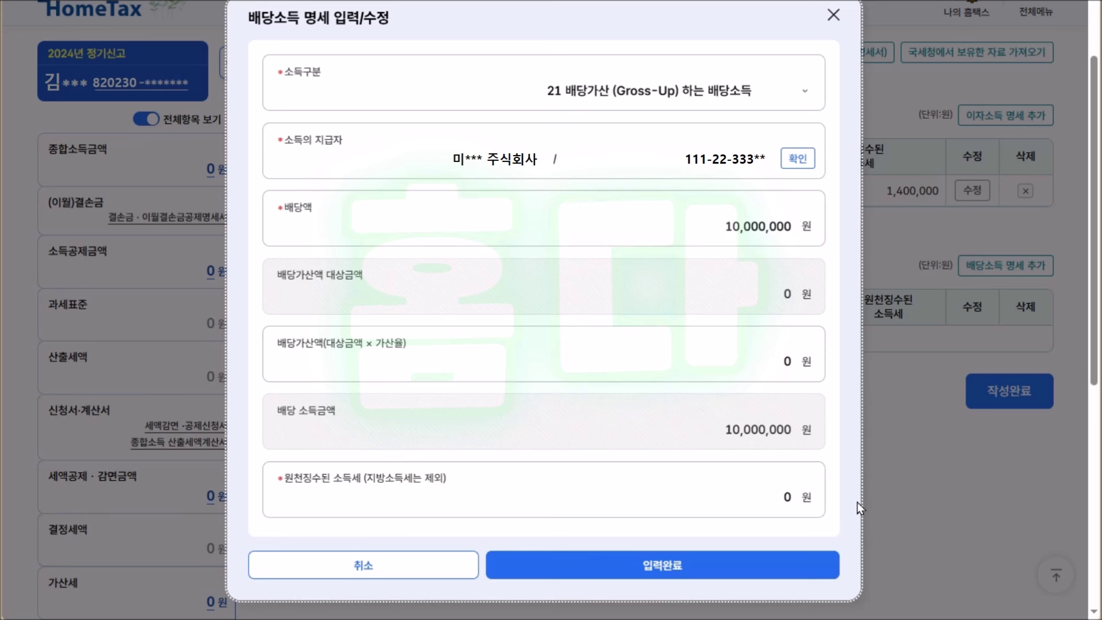
click(780, 503)
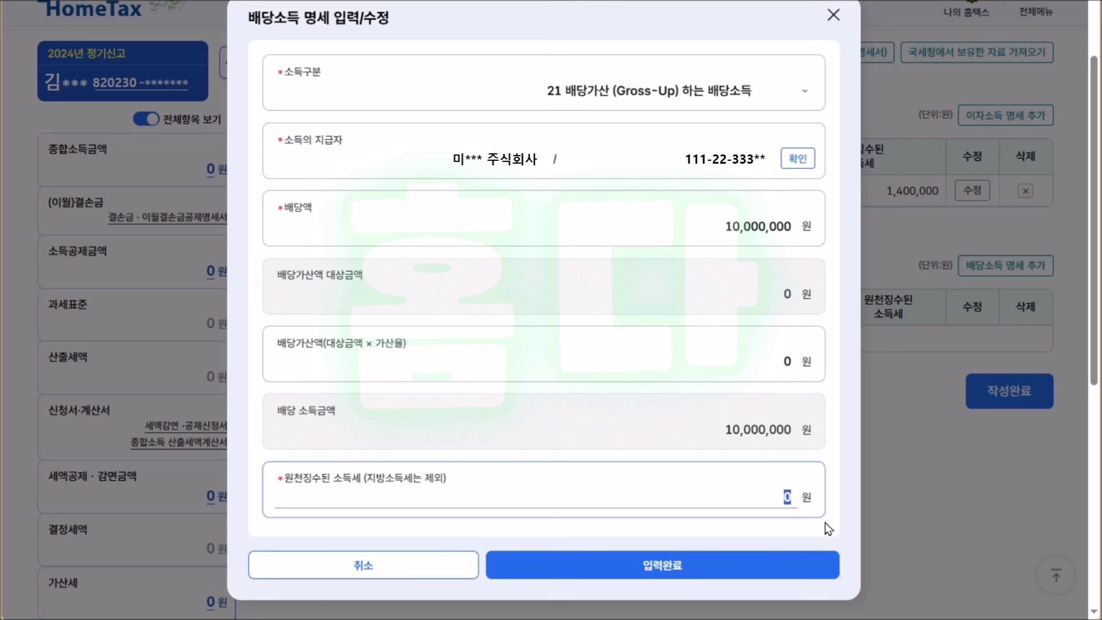
text(1400000)
click(830, 526)
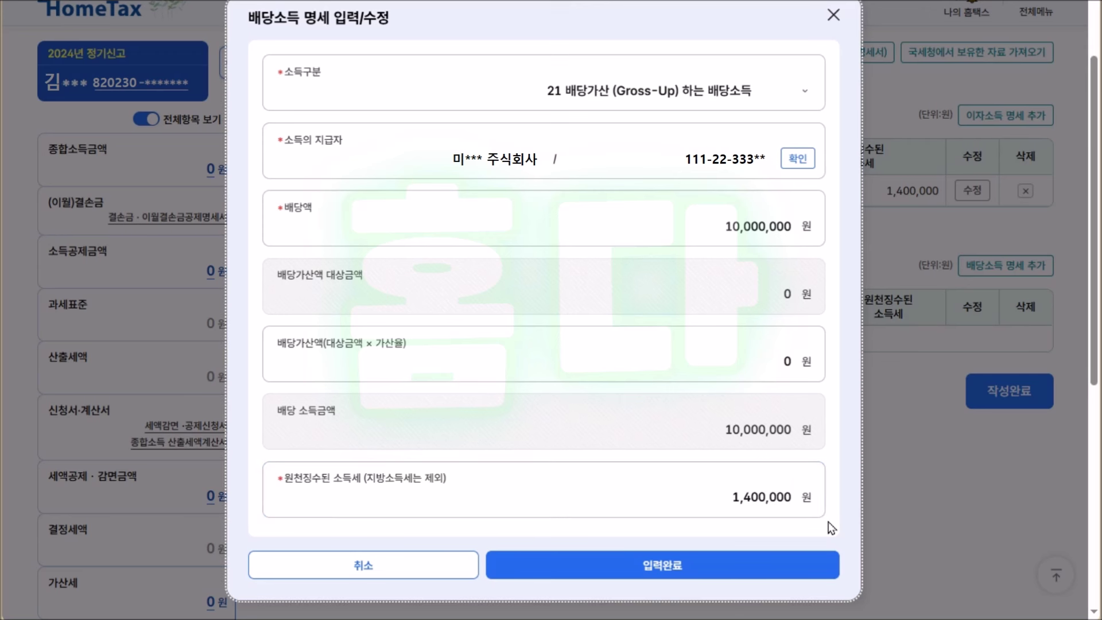
click(811, 571)
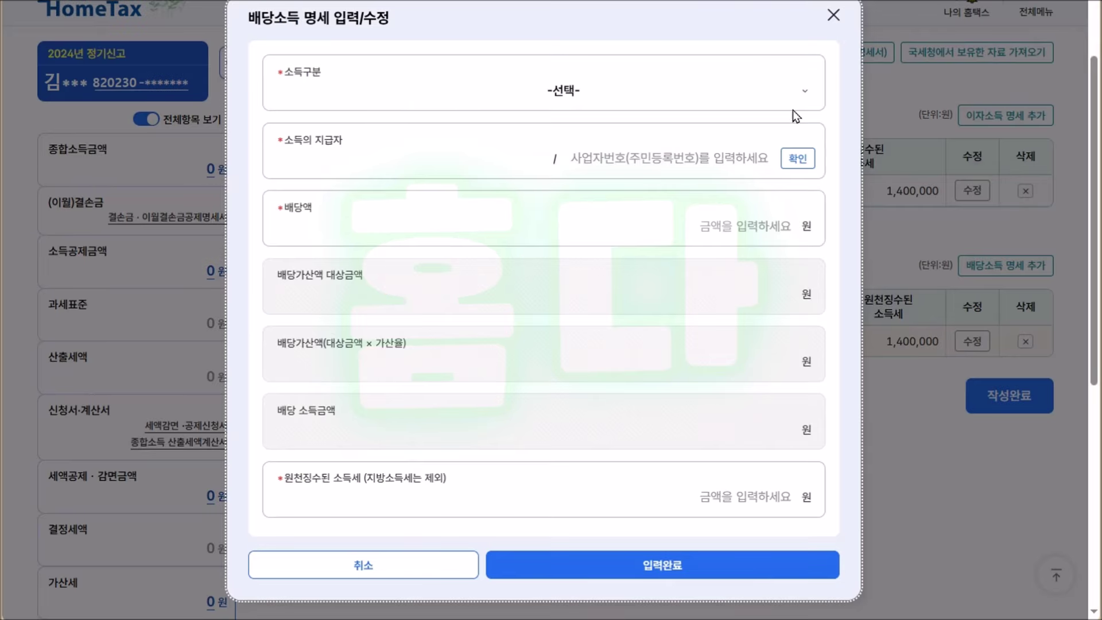
Step: Set the second dividend entry's type to 22 배당가산 (Gross-Up) 하지 아니하는 배당소득 and fill in the payer's business number
click(805, 91)
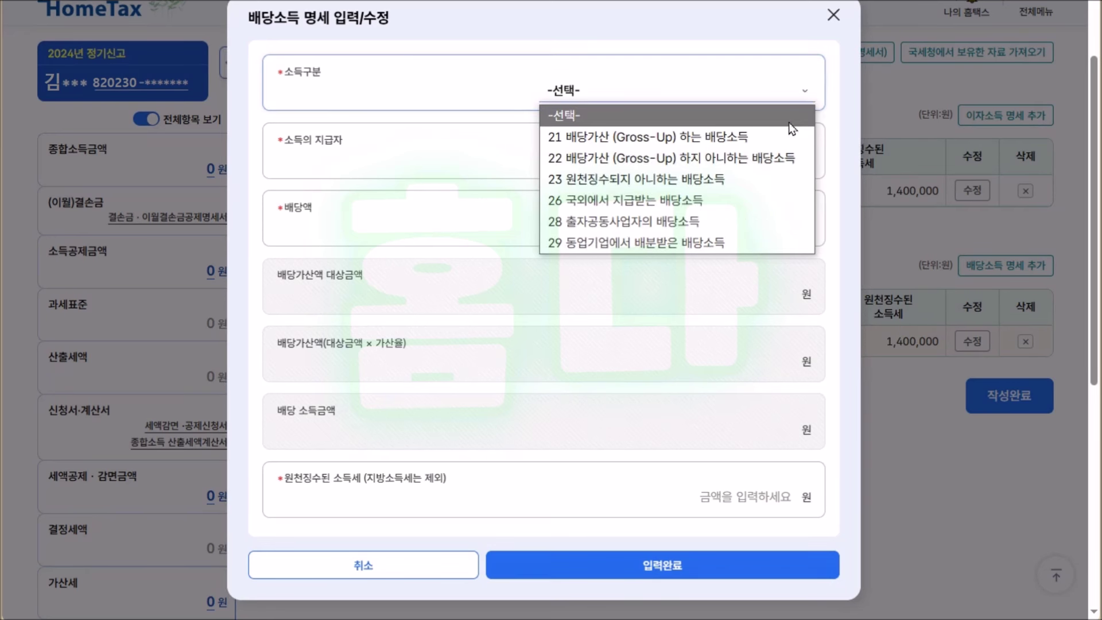
click(788, 158)
click(751, 163)
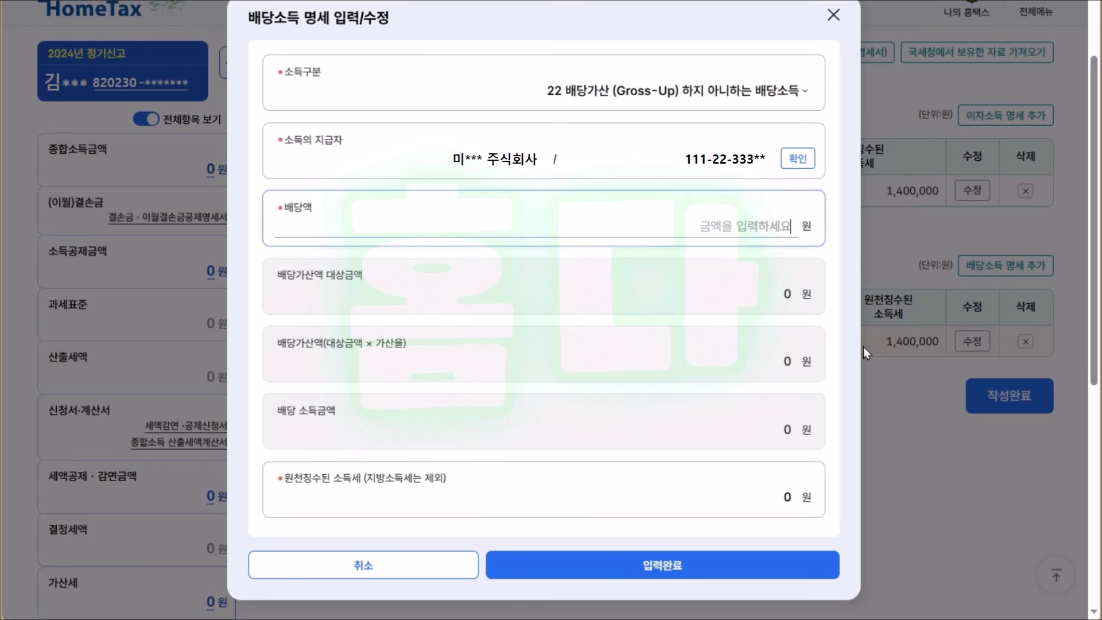
Step: Enter 10,000,000 won as the non-gross-up dividend and 1,400,000 won as its withheld income tax, and save the entry
text(10,0)
text(00,00)
text(0)
click(863, 347)
click(794, 474)
text(1400000)
click(869, 552)
click(778, 568)
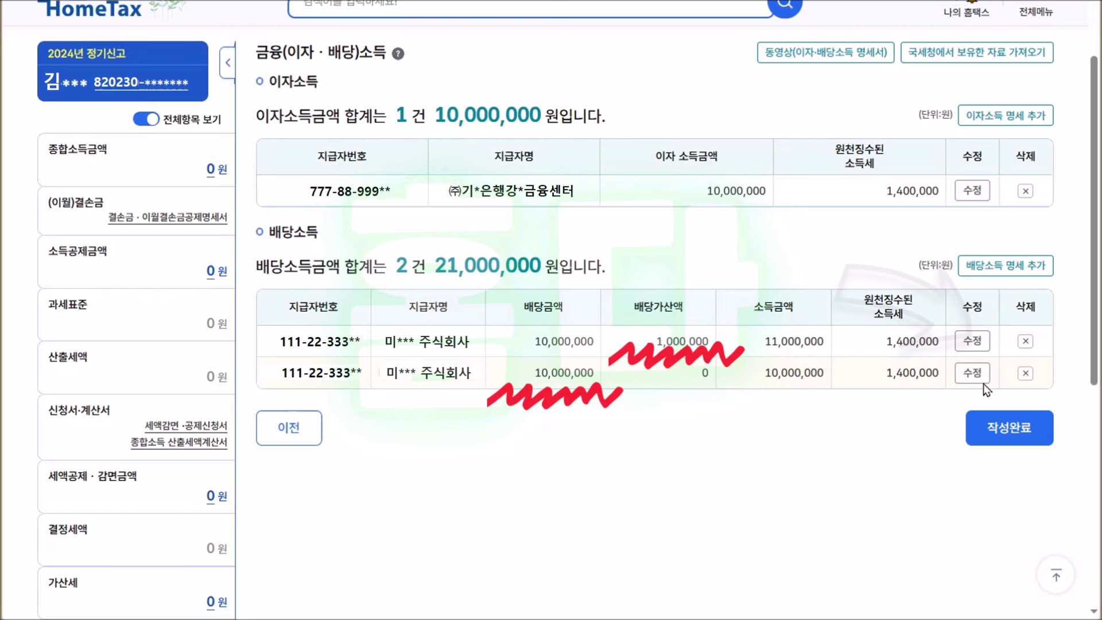
Step: Check the first dividend entry and complete the interest and dividend income section of the return
click(978, 344)
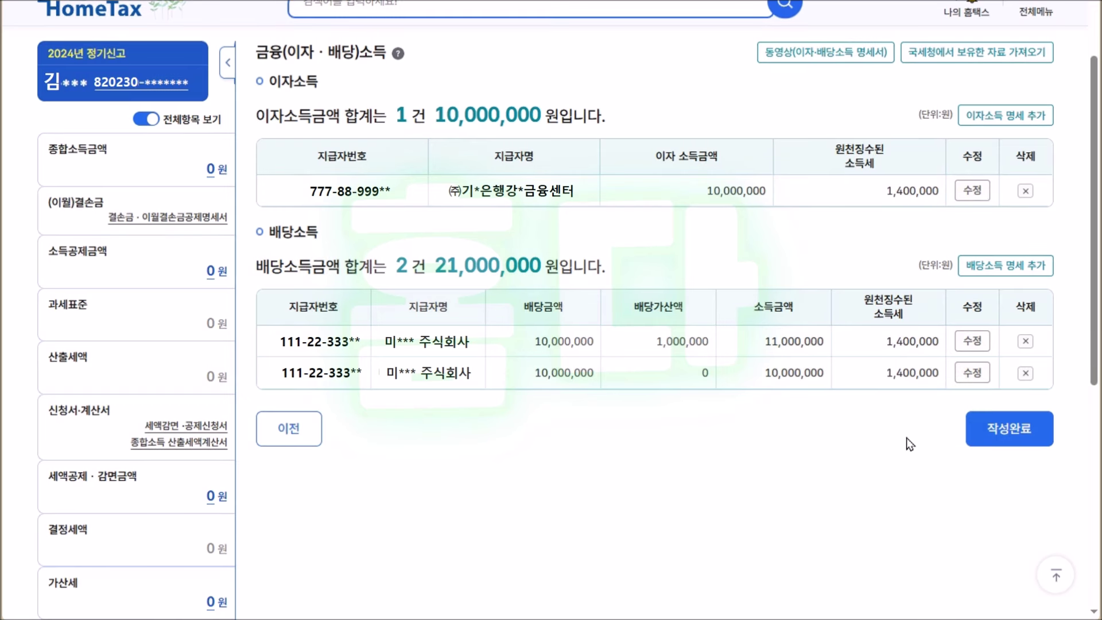
click(996, 447)
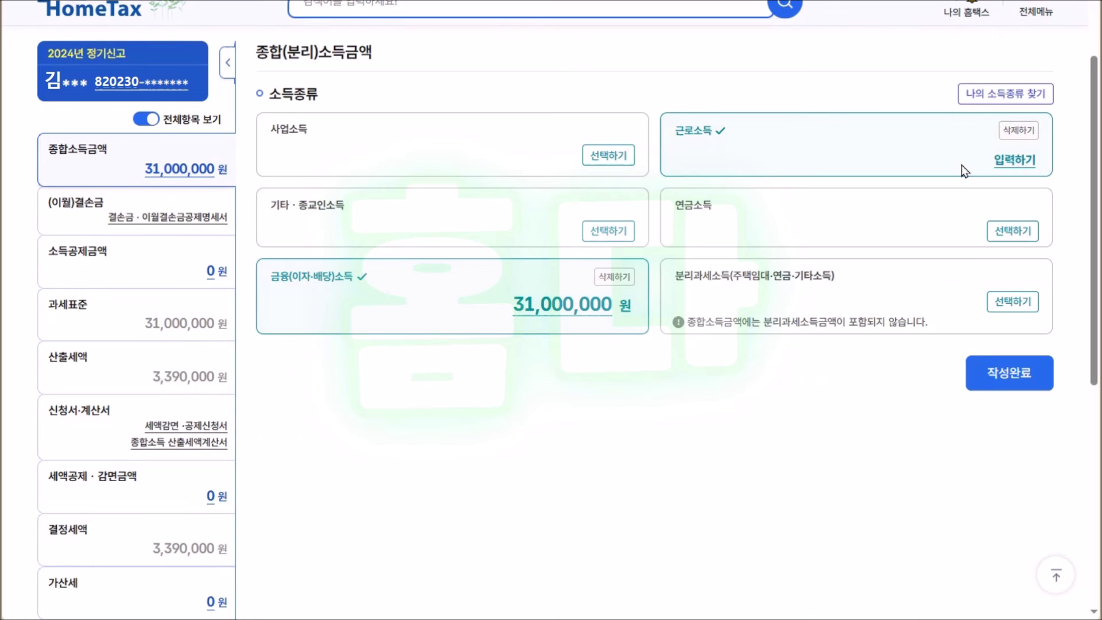